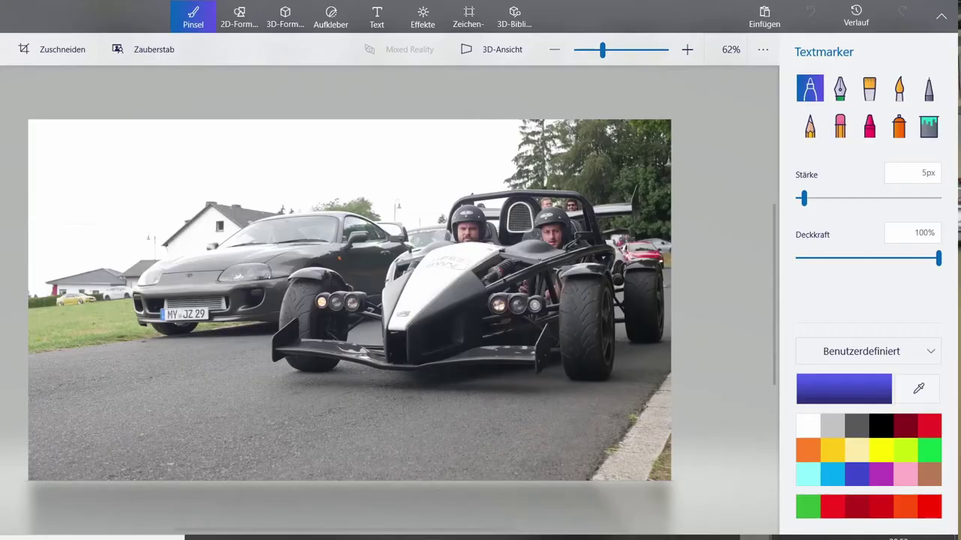
Step: Switch to the Screenshot (509).png window and crop the camouflaged car photo on all sides to about 1685 × 948 px
mouse_move(754, 537)
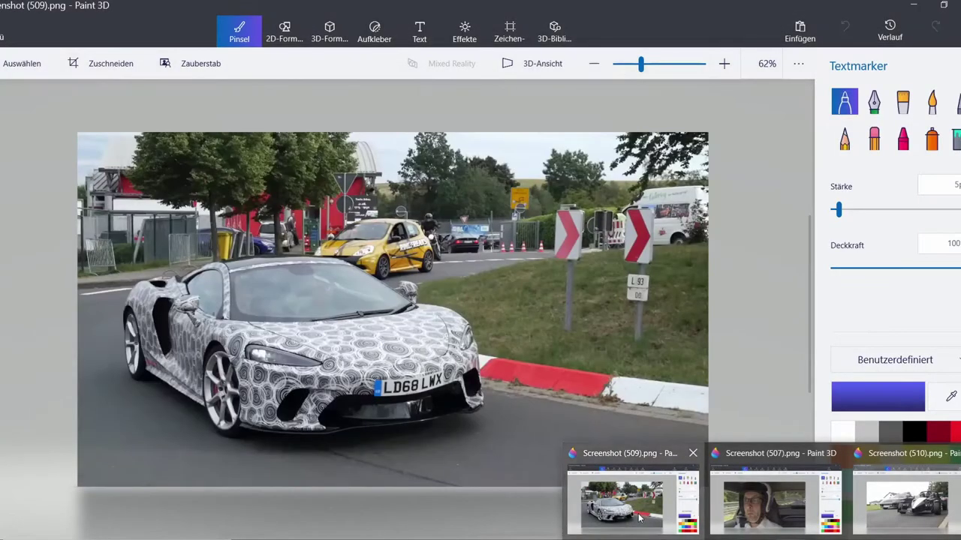
click(641, 518)
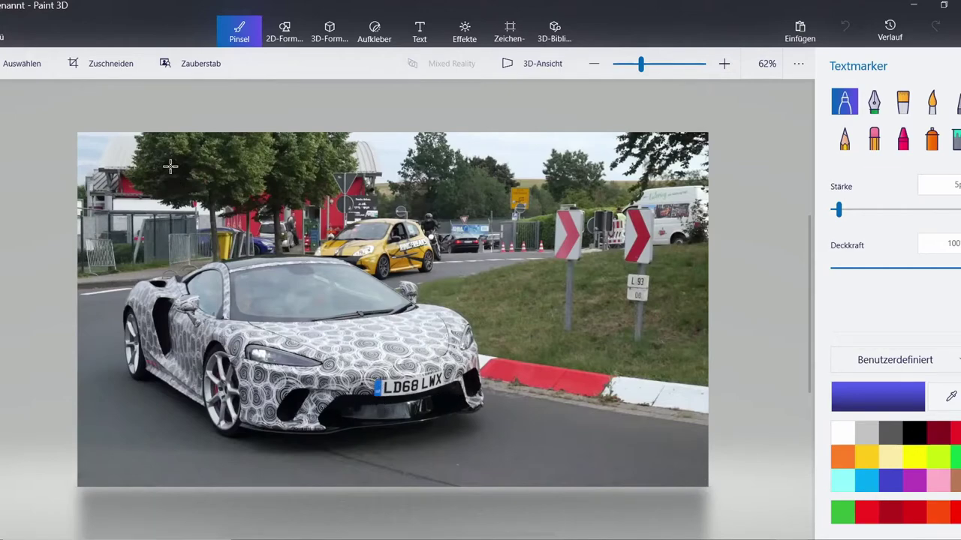
click(101, 63)
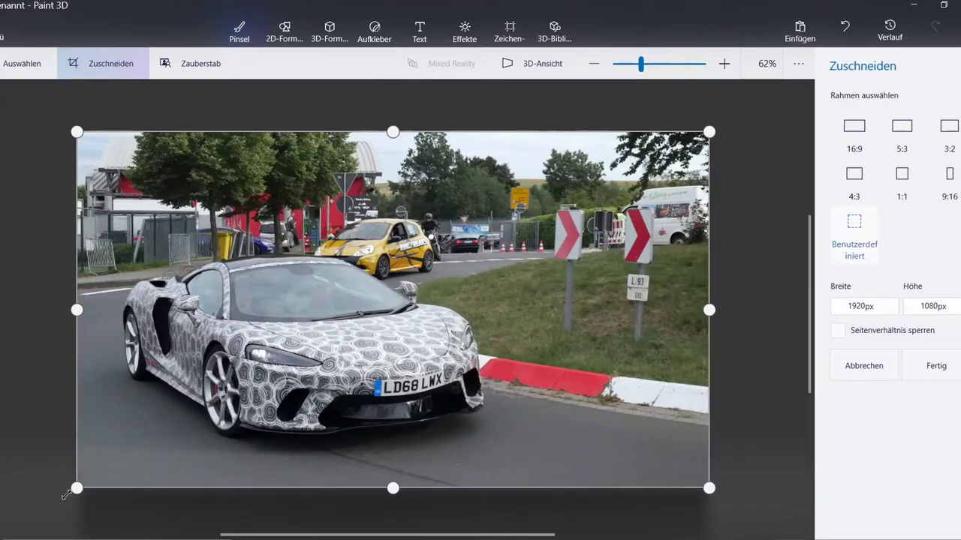
drag(78, 489, 120, 444)
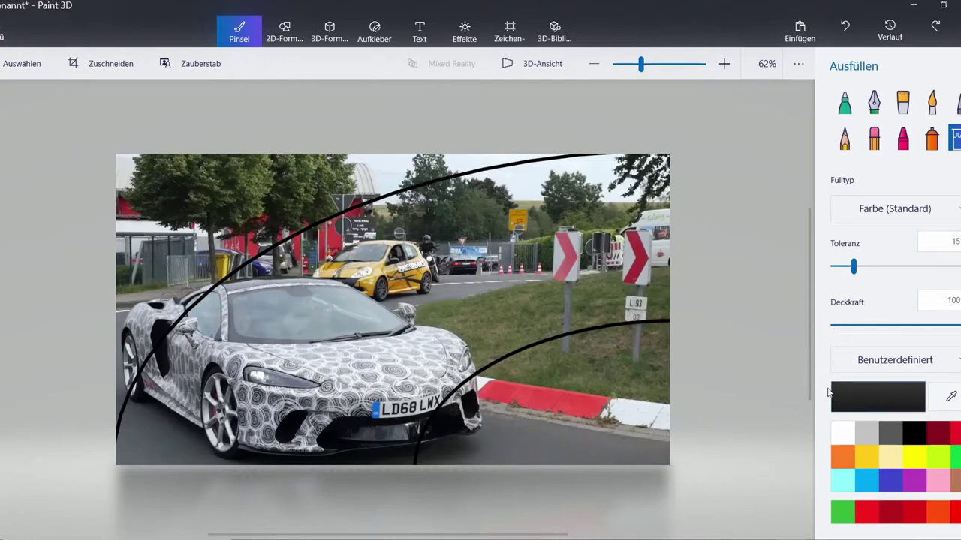
Step: Paint everything beneath the lower curve black with the marker at 100 px thickness, up to the curve line
click(843, 109)
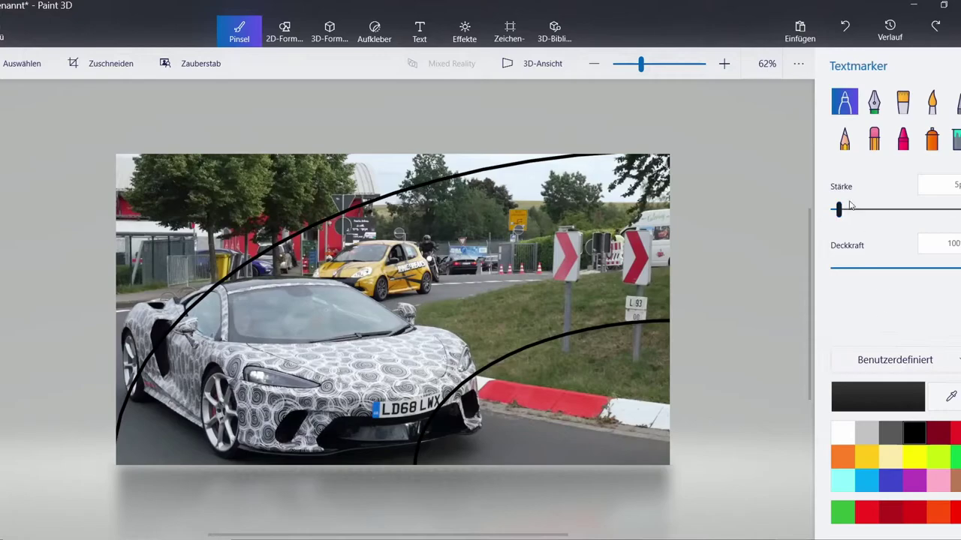
drag(838, 211, 957, 210)
mouse_move(600, 409)
mouse_down()
mouse_move(526, 398)
mouse_move(443, 450)
mouse_up()
scroll(439, 450, up, 5)
scroll(480, 371, down, 4)
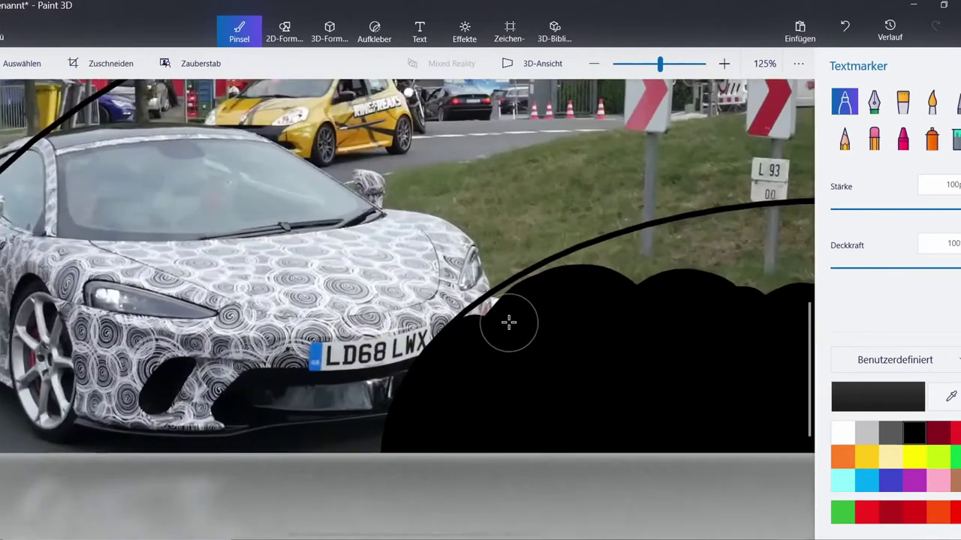
mouse_move(364, 379)
mouse_down()
mouse_move(508, 307)
mouse_move(660, 285)
mouse_up()
Step: Paint the sky and trees above the upper curve black, using a 52 px marker for the narrow part near its upper end
scroll(646, 310, down, 2)
scroll(646, 309, up, 1)
mouse_move(180, 172)
mouse_down()
mouse_move(268, 242)
mouse_move(495, 161)
mouse_move(736, 159)
mouse_up()
scroll(646, 146, up, 3)
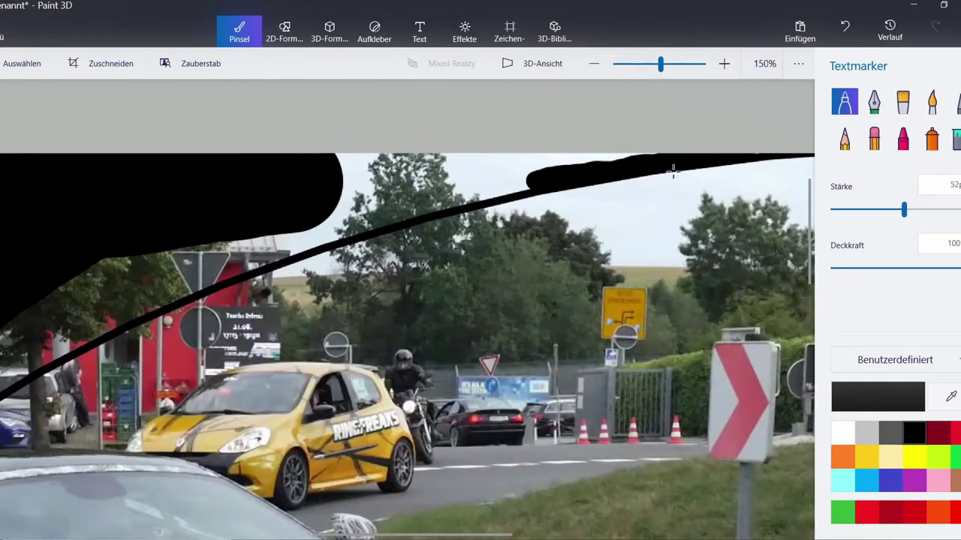
mouse_move(661, 161)
mouse_down()
mouse_move(575, 156)
mouse_move(420, 199)
mouse_up()
scroll(318, 203, down, 3)
scroll(518, 150, up, 1)
scroll(500, 137, up, 2)
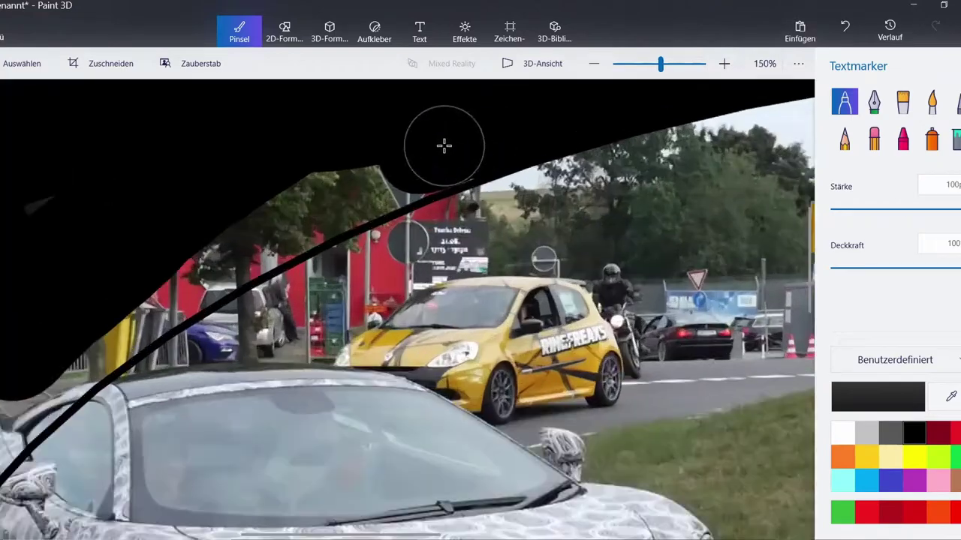
Step: Cover the remaining image strips along the outer side of the upper curve in black, reducing the marker to 12 px for fine gaps
drag(444, 143, 328, 195)
scroll(328, 195, down, 1)
drag(322, 247, 462, 193)
scroll(462, 194, up, 3)
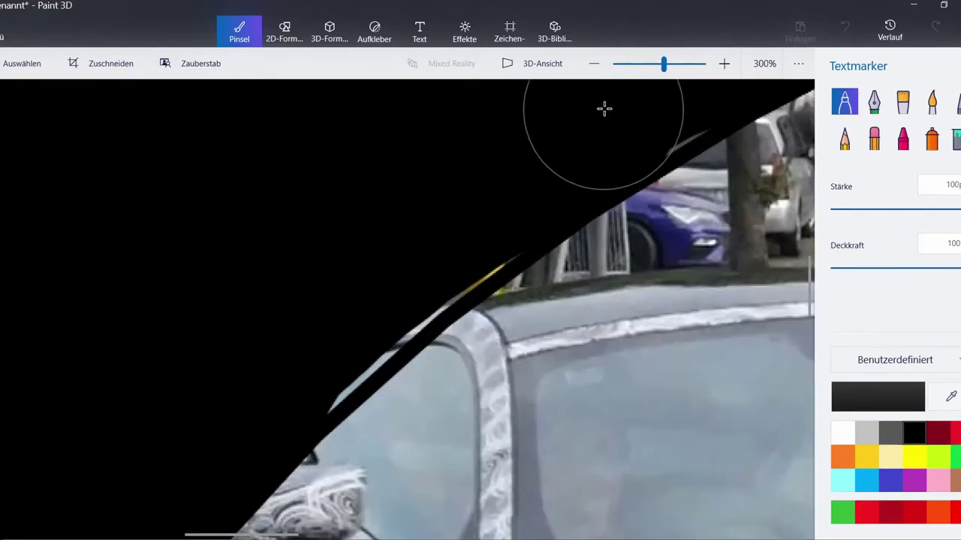
scroll(536, 164, down, 5)
scroll(536, 164, up, 5)
mouse_move(368, 161)
mouse_down()
mouse_move(326, 208)
mouse_move(300, 398)
mouse_move(262, 461)
mouse_up()
click(848, 211)
scroll(262, 461, down, 6)
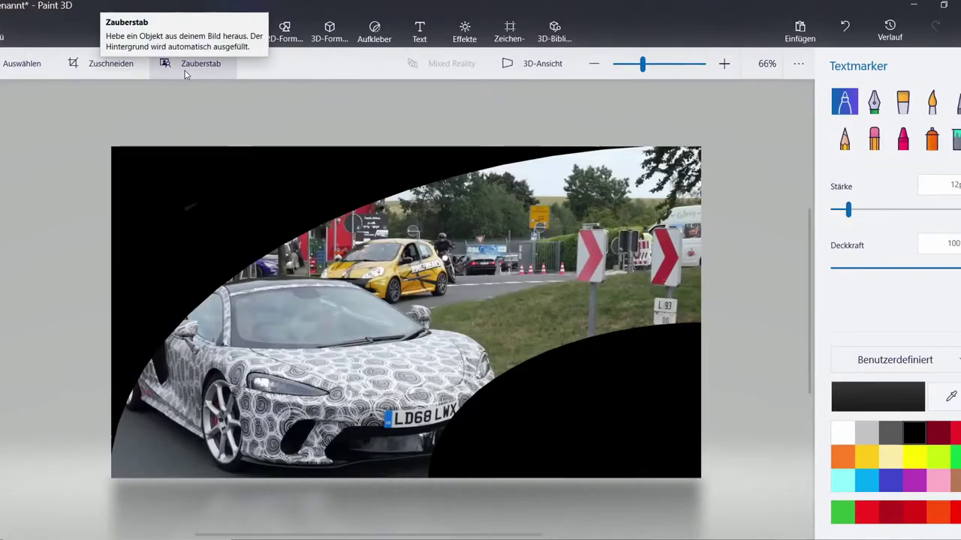
Step: Cut out the unpainted curved section with the magic wand (Zauberstab) and move the cutout beside the canvas
click(186, 73)
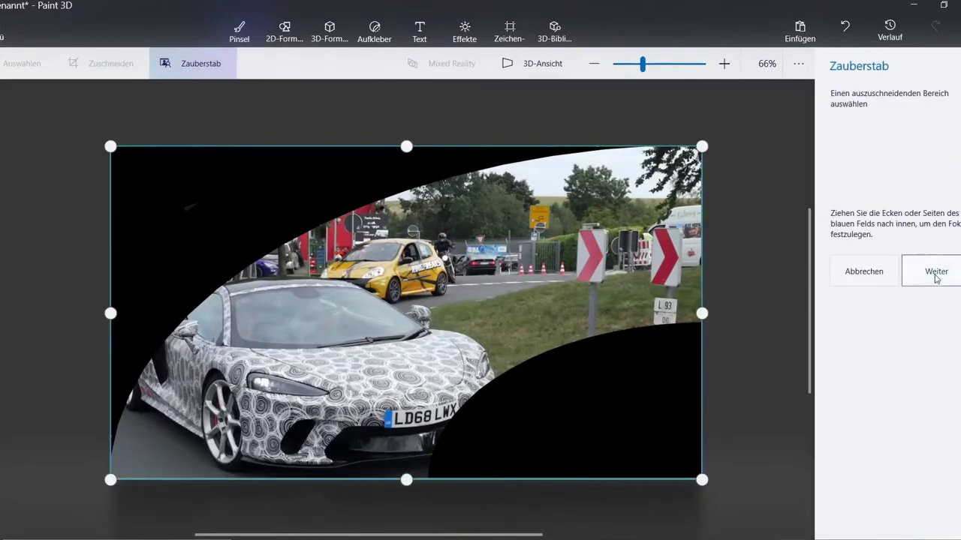
click(936, 273)
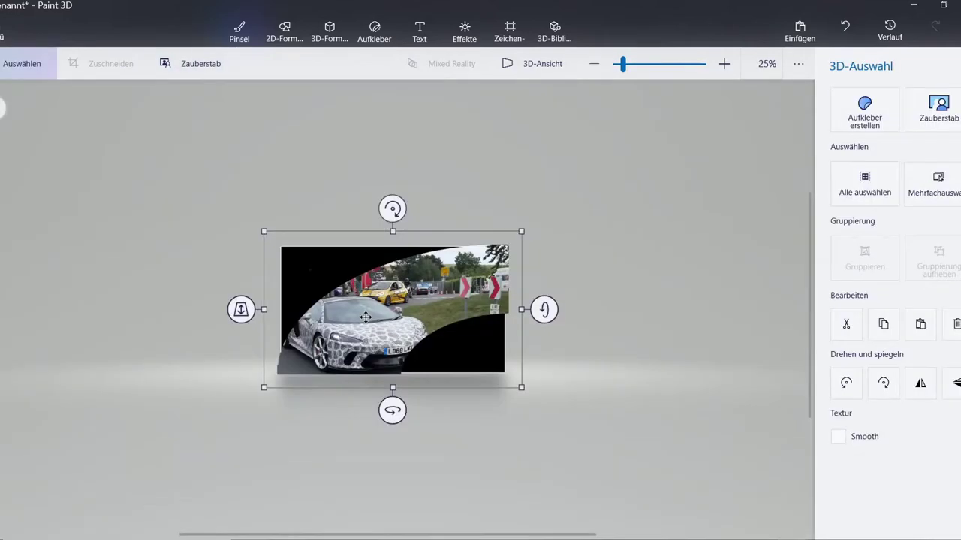
drag(369, 316, 646, 316)
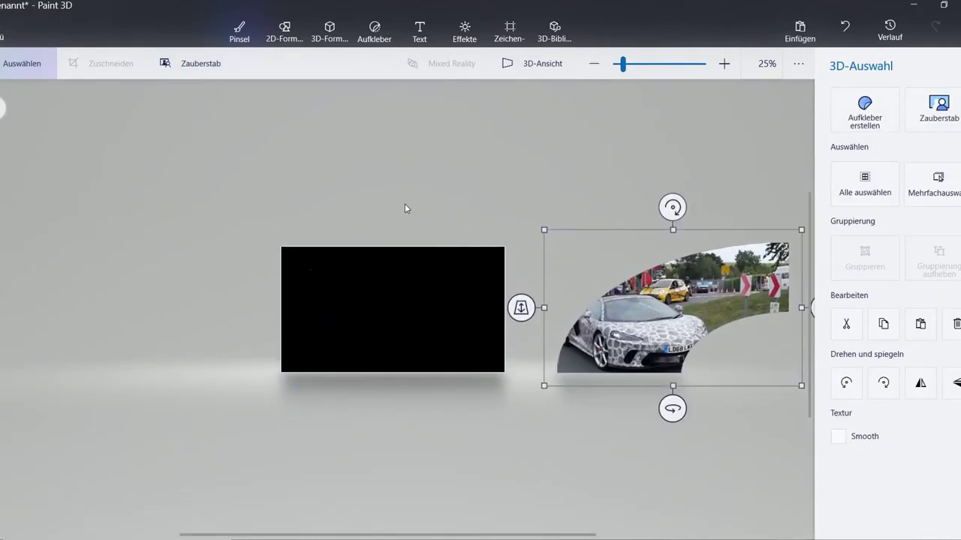
Step: Make the canvas transparent and erase all the black paint left on it
key(ctrl+w)
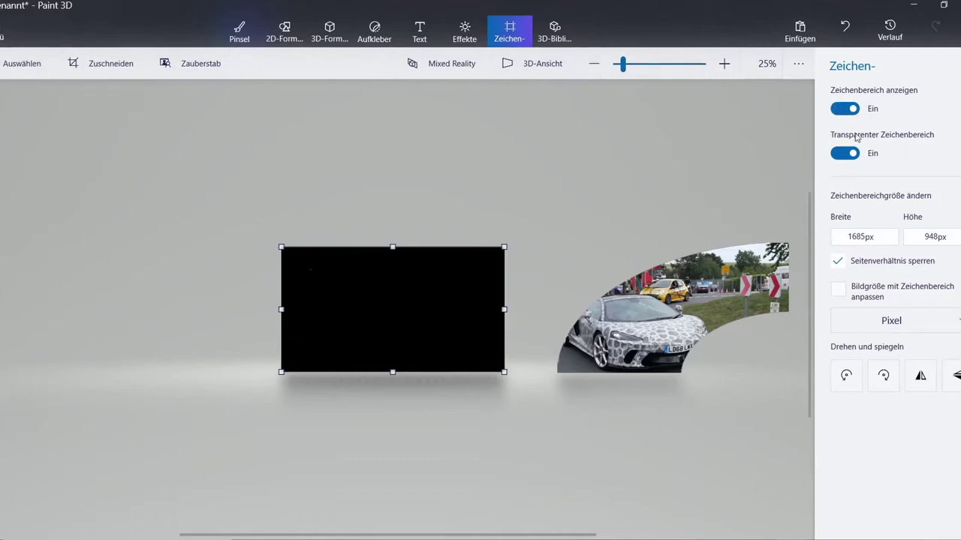
key(ctrl+b)
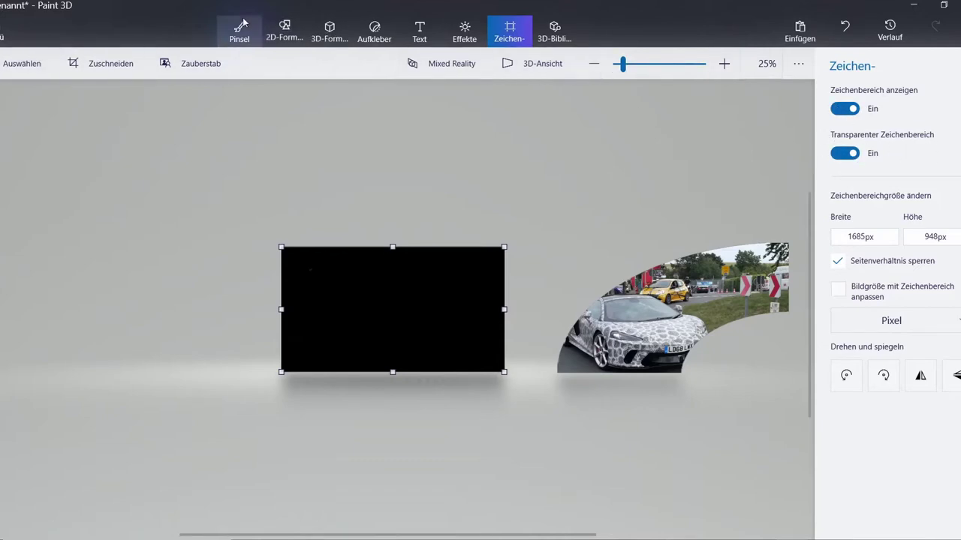
click(877, 143)
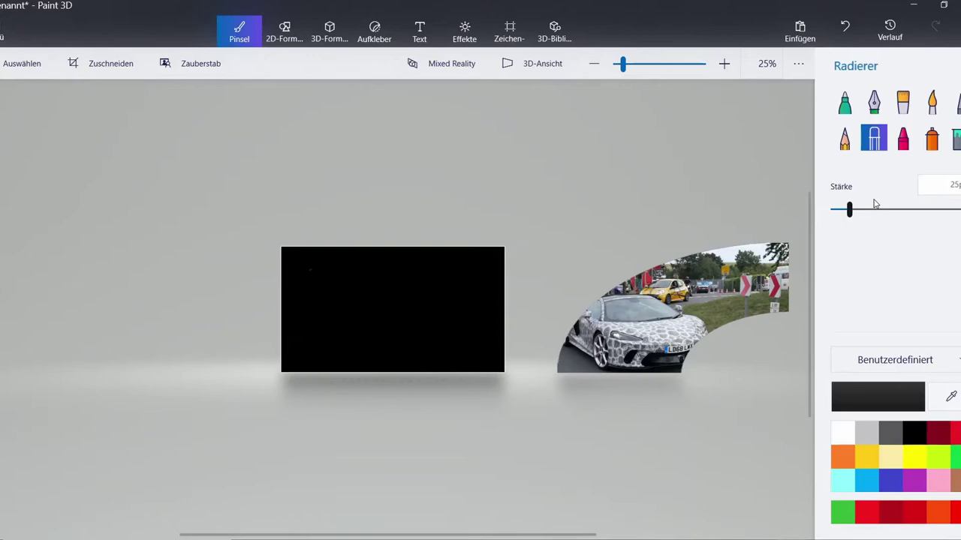
mouse_move(537, 247)
mouse_down()
mouse_move(265, 250)
mouse_move(300, 276)
mouse_move(300, 326)
mouse_up()
key(ctrl+a)
key(Delete)
Step: Move the cutout car section back onto the empty canvas, scale it down slightly and align it with the canvas edges
click(682, 335)
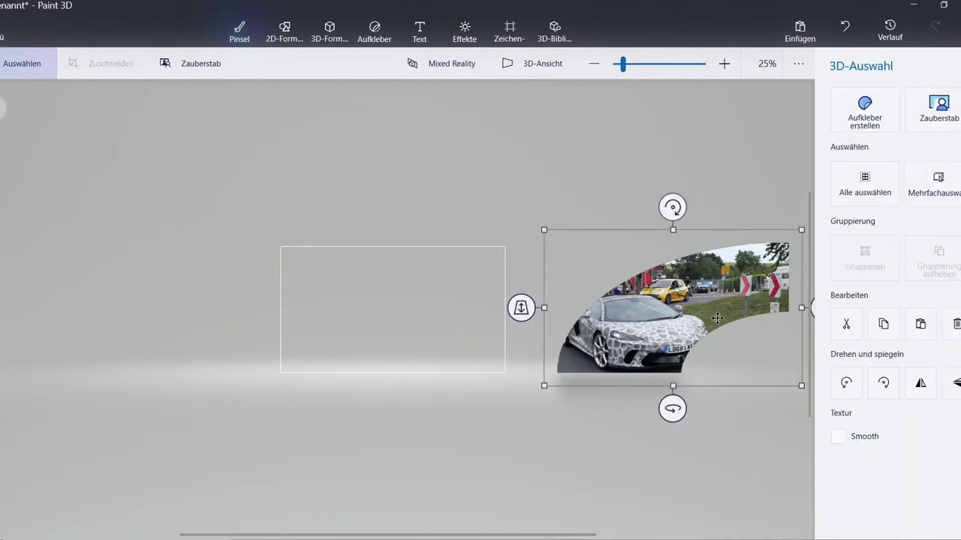
drag(673, 313, 398, 312)
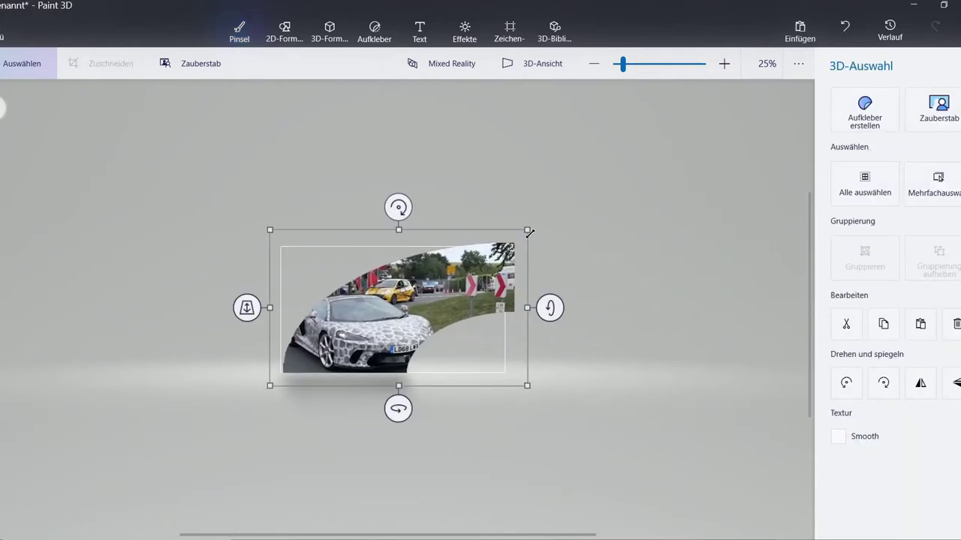
drag(528, 234, 518, 244)
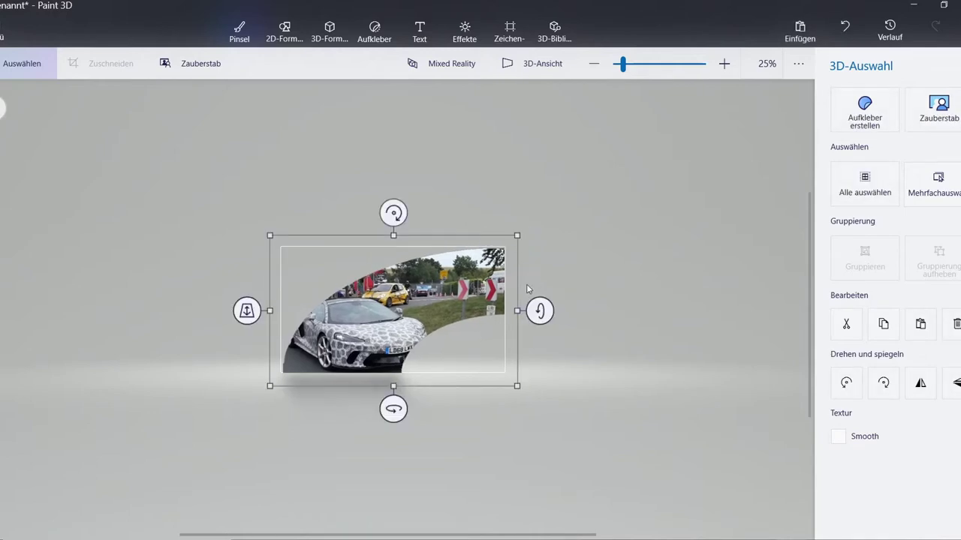
drag(389, 303, 389, 301)
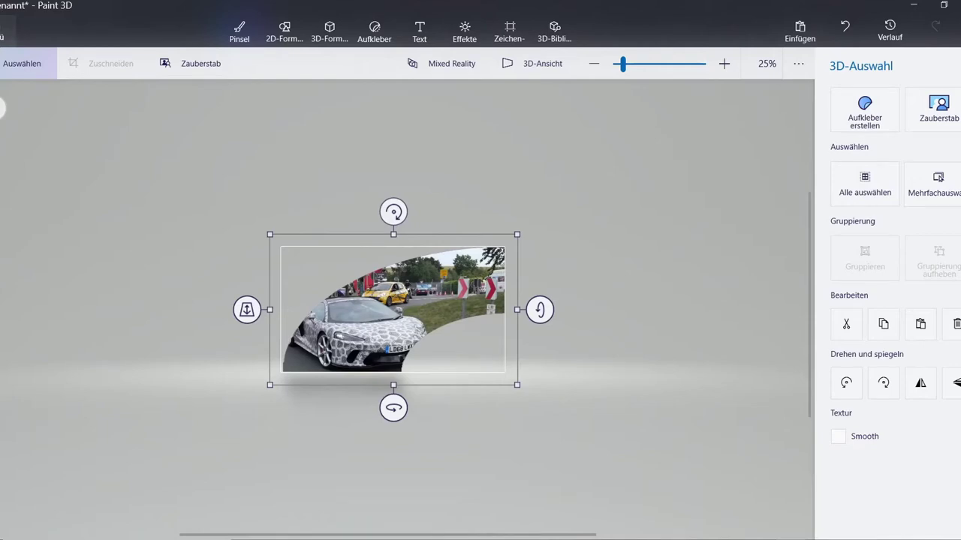
Step: Open the save-as settings for exporting the cutout as an image
click(4, 33)
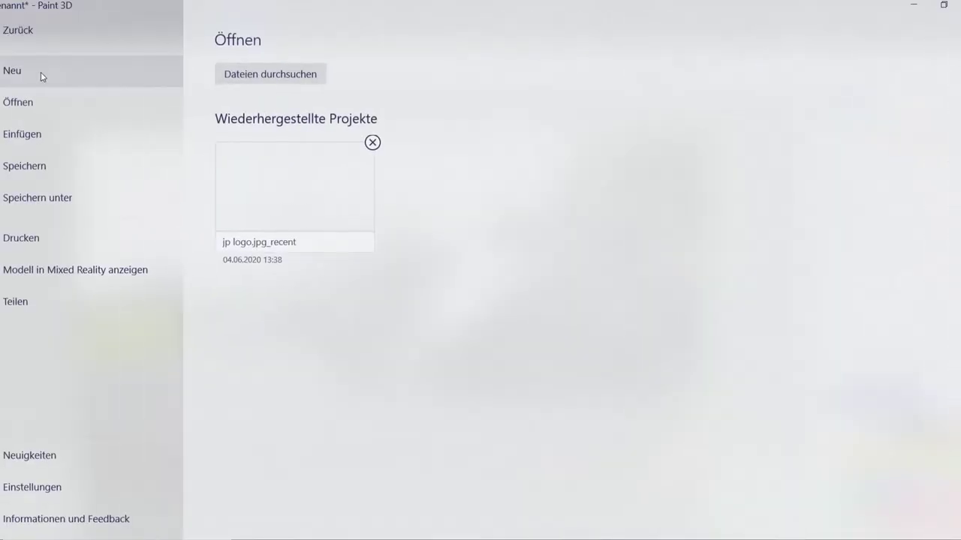
click(71, 197)
click(249, 112)
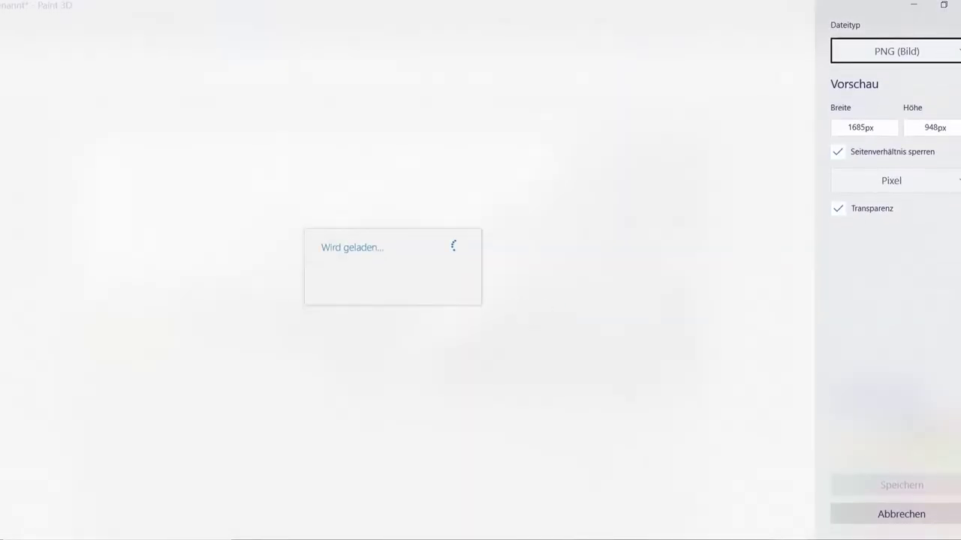